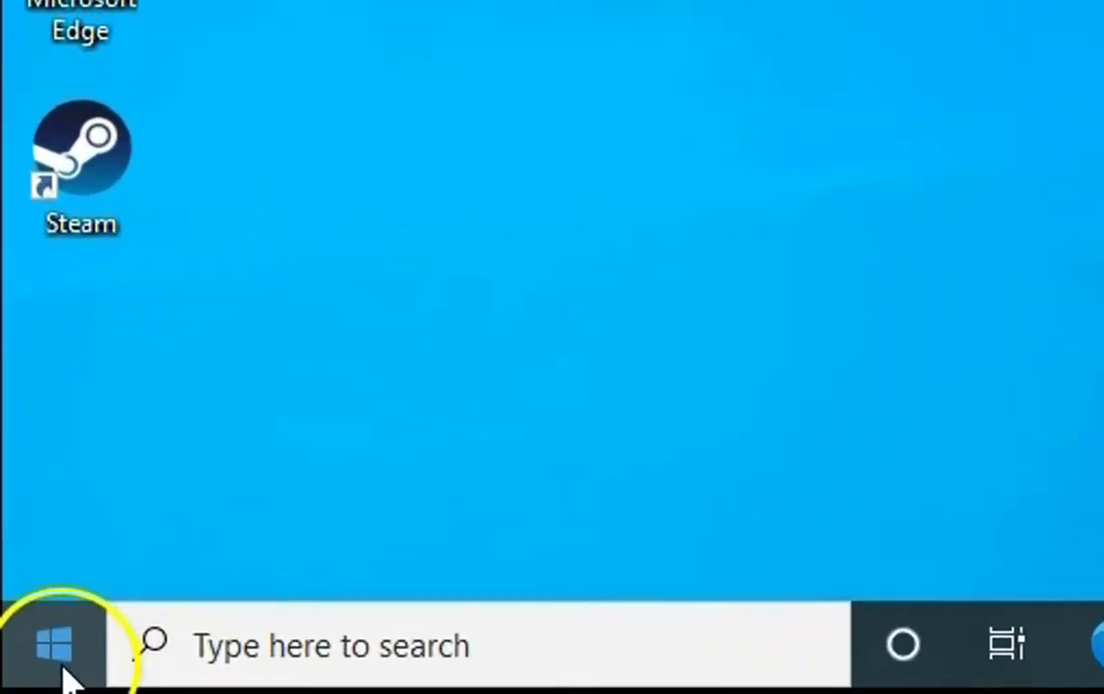
- Open Device Manager and expand the Sound, video and game controllers category
{"action": "right_click", "coordinate": [21, 673]}
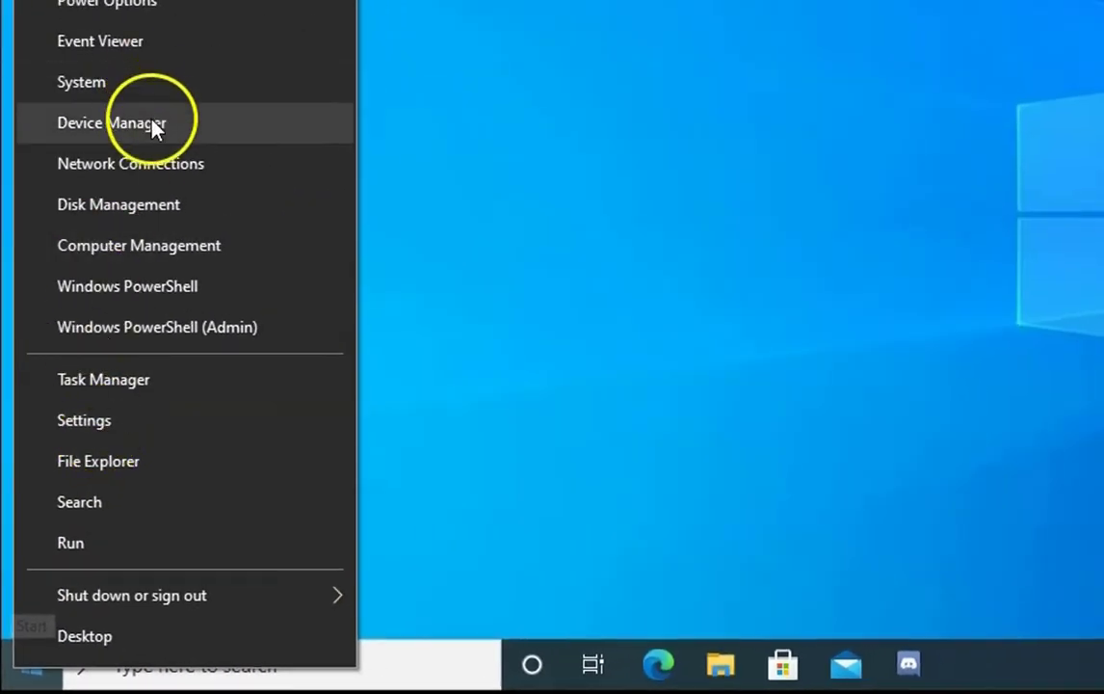
{"action": "left_click", "coordinate": [151, 128]}
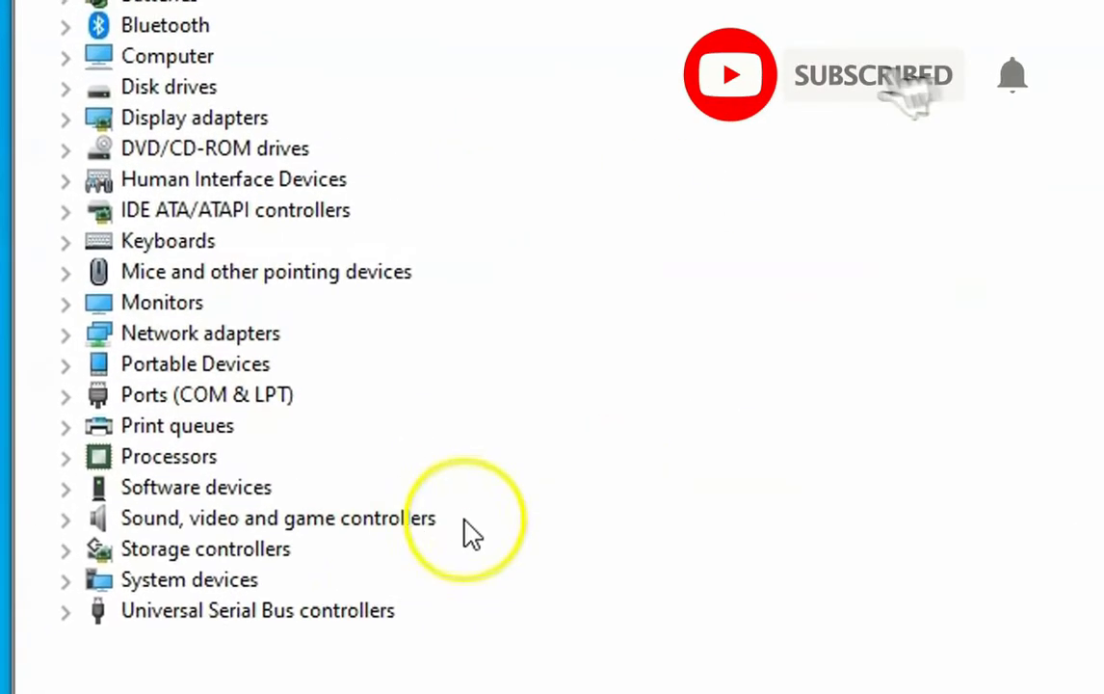
{"action": "left_click", "coordinate": [289, 521]}
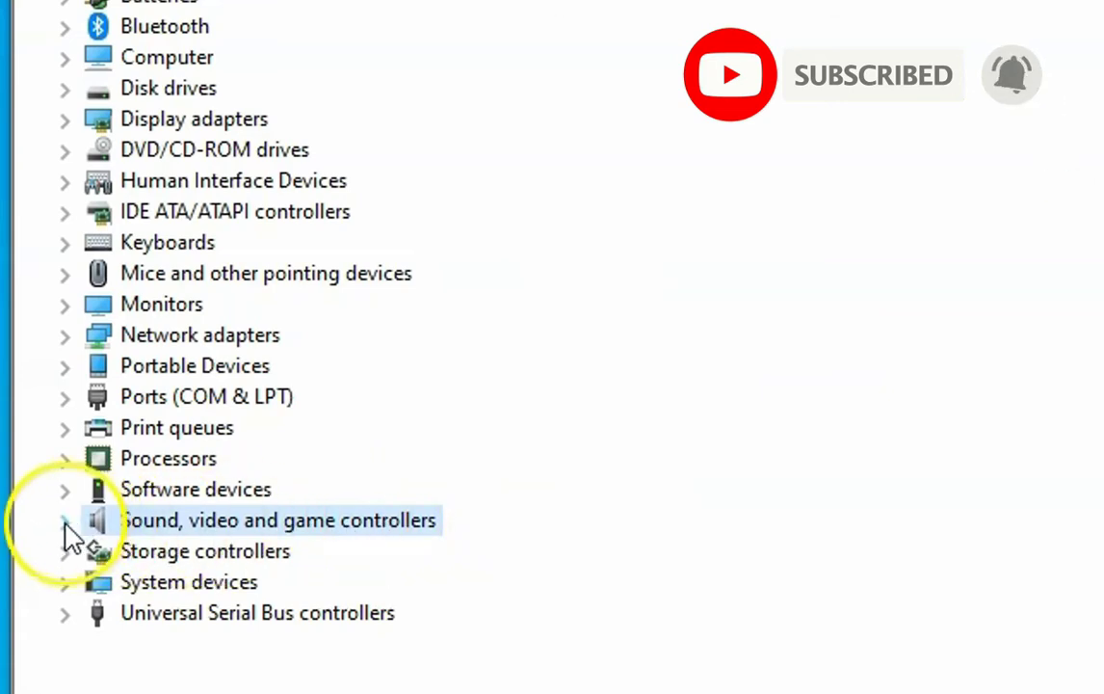
{"action": "left_click", "coordinate": [65, 521]}
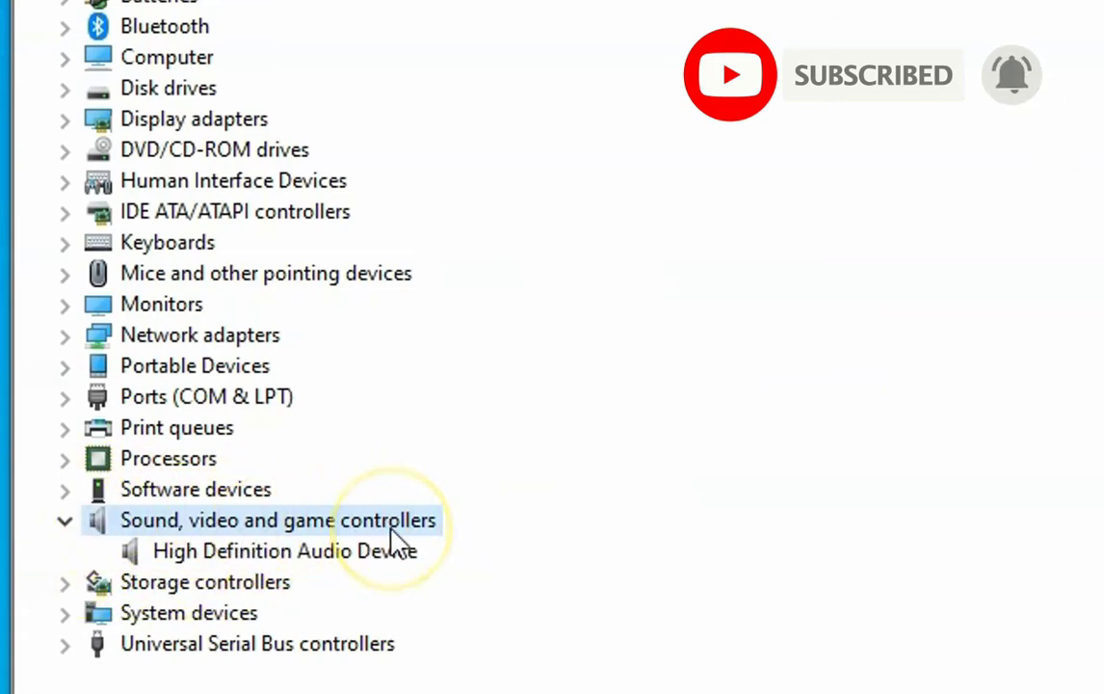
- Run an automatic driver update search for the High Definition Audio Device and close the update wizard
{"action": "left_click", "coordinate": [315, 559]}
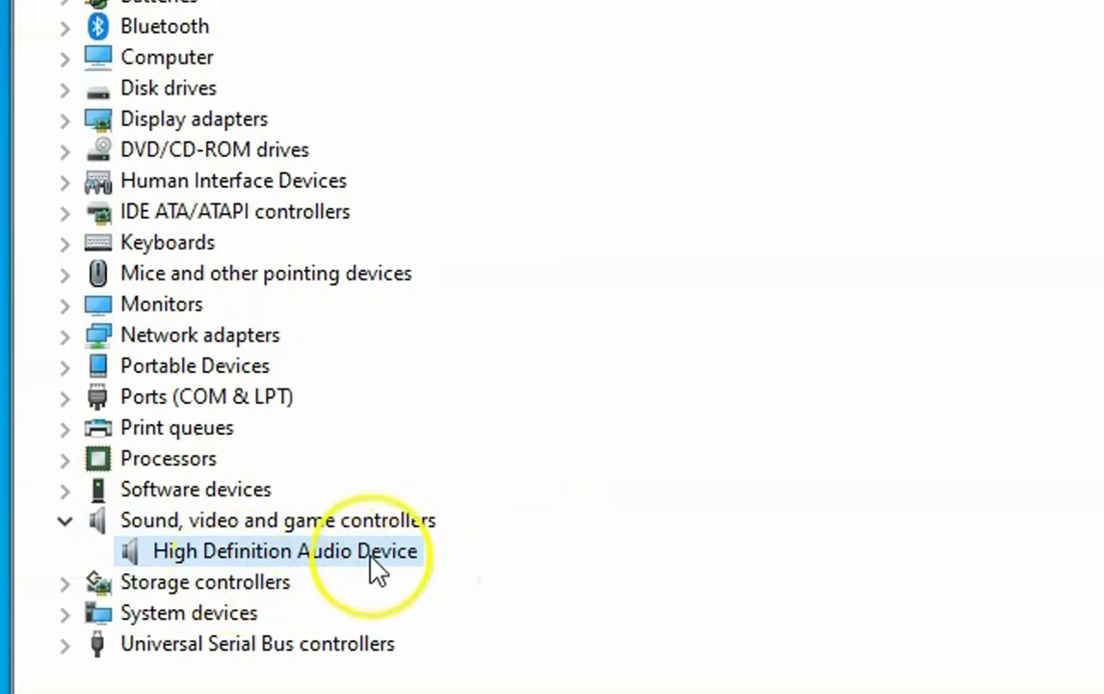
{"action": "right_click", "coordinate": [372, 569]}
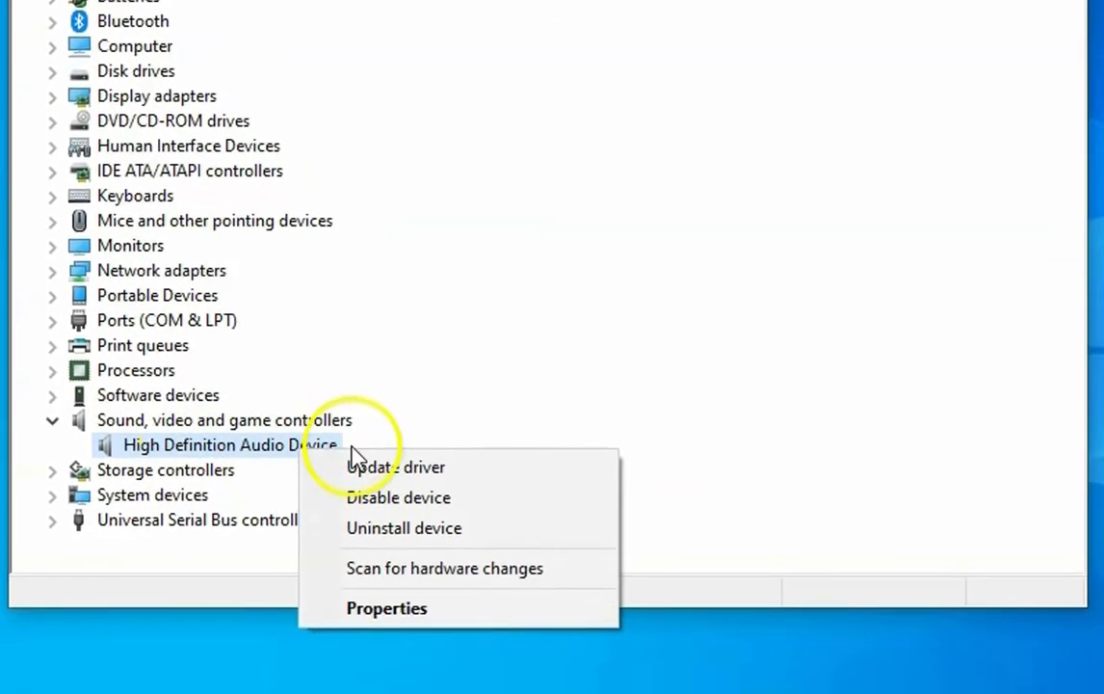
{"action": "left_click", "coordinate": [492, 470]}
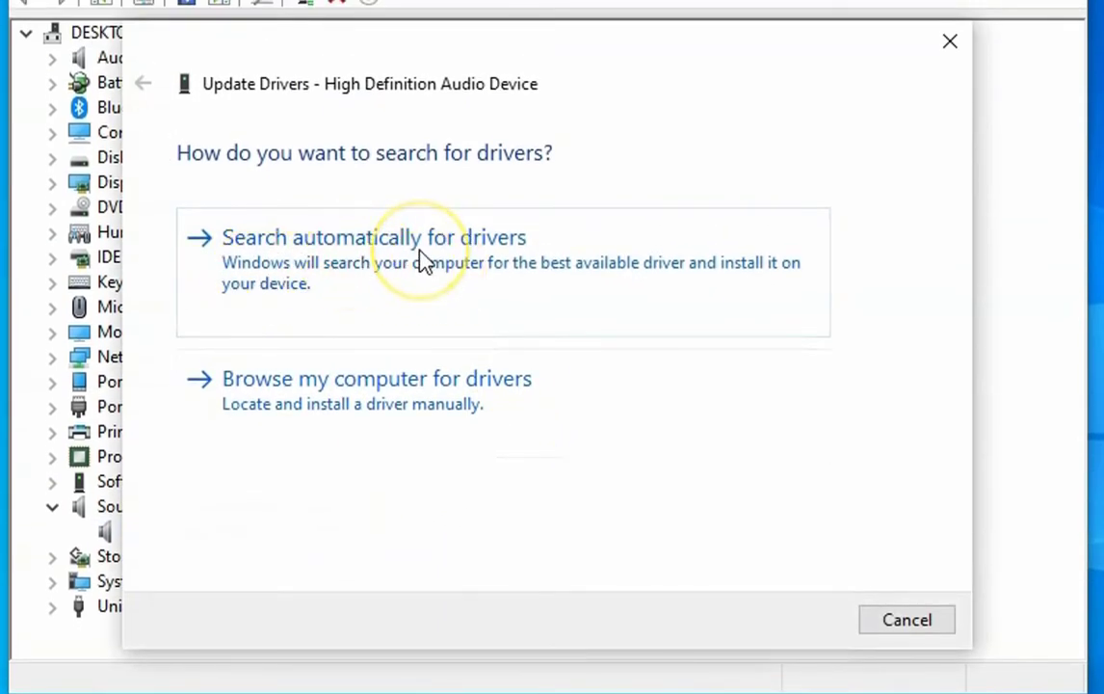
{"action": "left_click", "coordinate": [420, 253]}
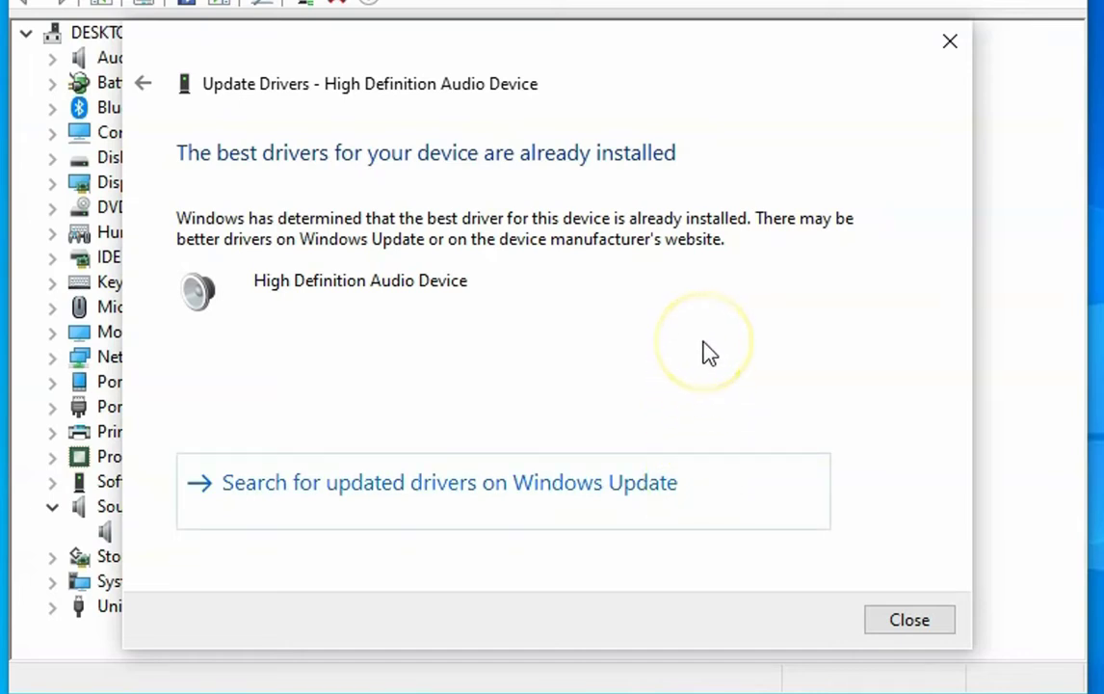
{"action": "left_click", "coordinate": [910, 620]}
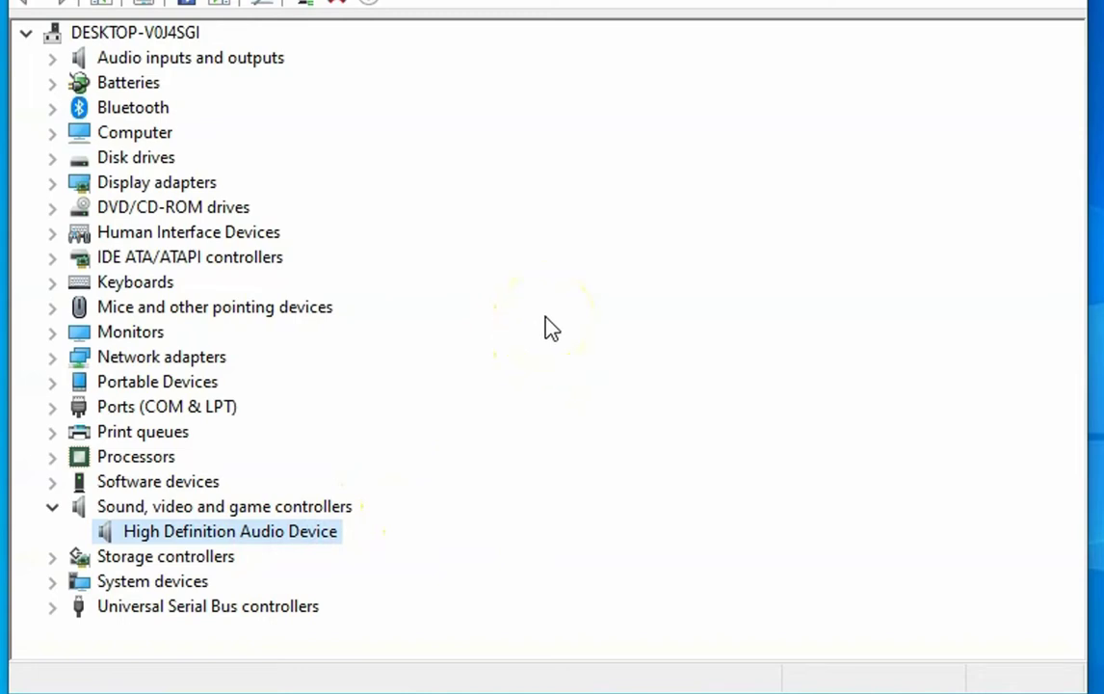
- Uninstall the High Definition Audio Device from the system
{"action": "right_click", "coordinate": [273, 541]}
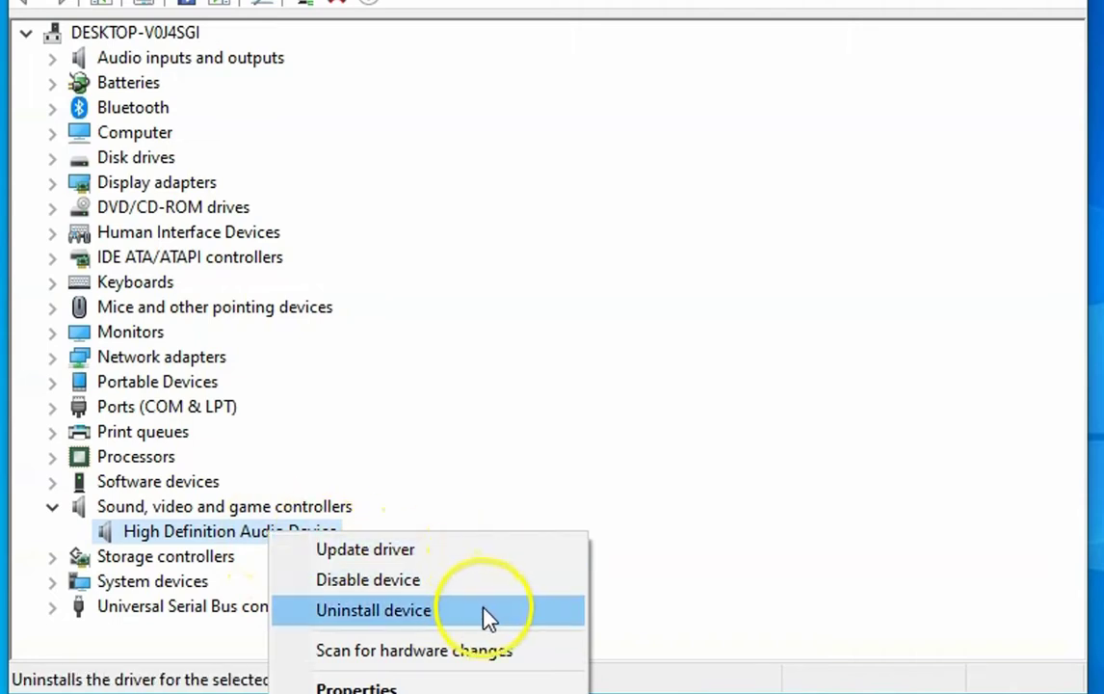
{"action": "left_click", "coordinate": [426, 613]}
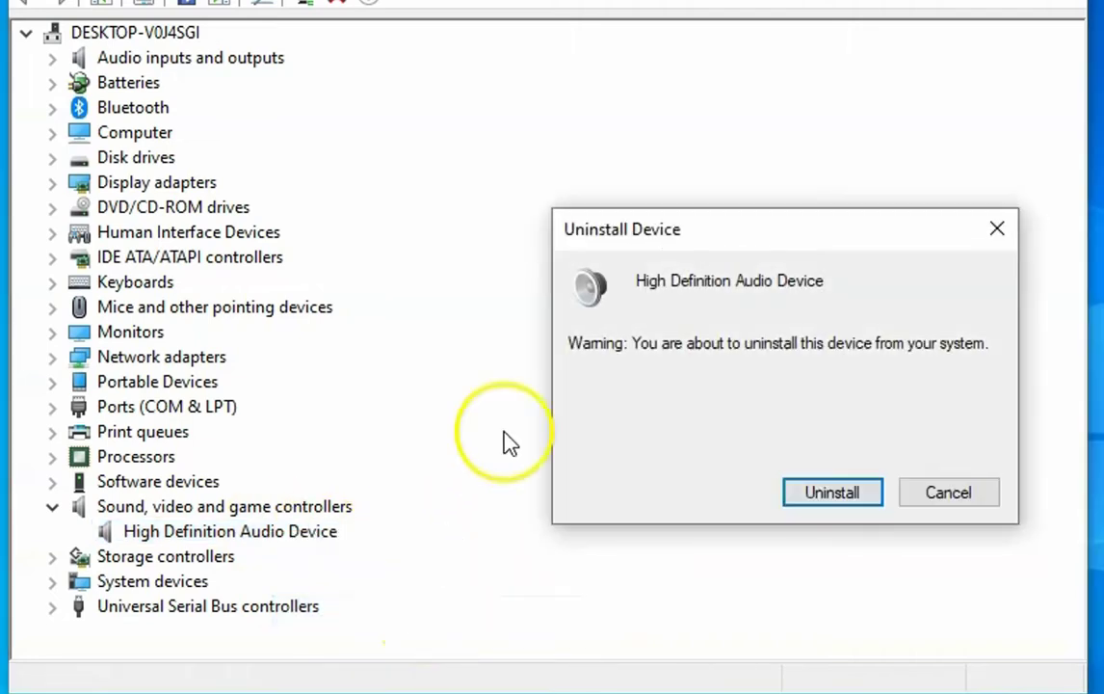
{"action": "left_click", "coordinate": [834, 496]}
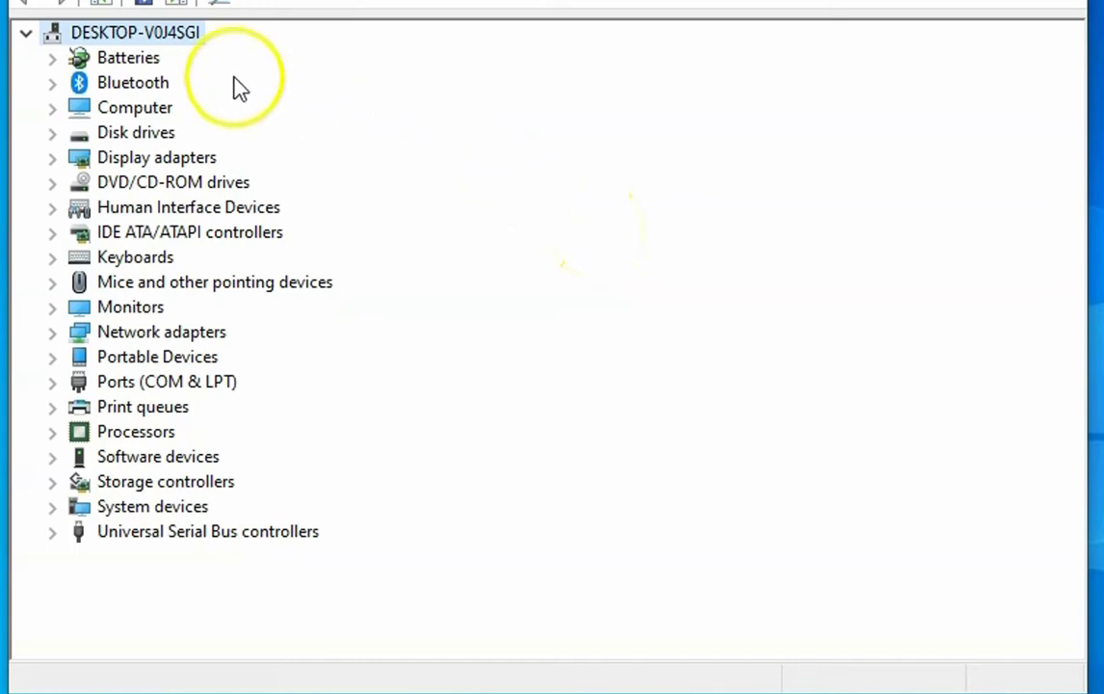
- Scan the computer for hardware changes and select the High Definition Audio Device under Sound, video and game controllers
{"action": "right_click", "coordinate": [179, 43]}
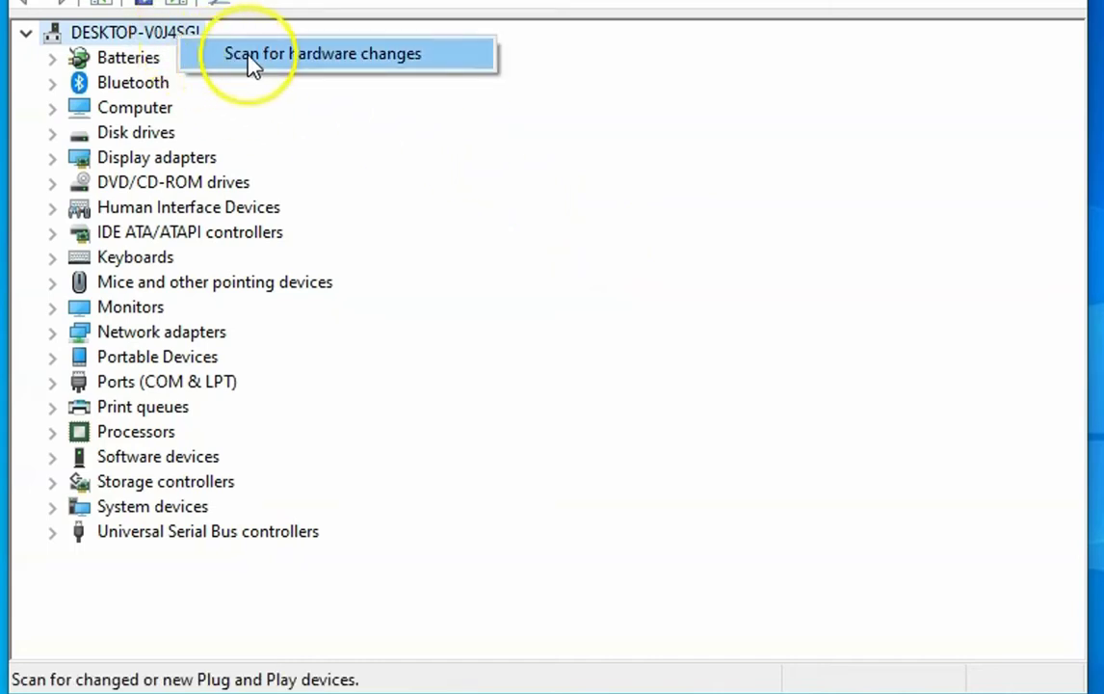
{"action": "left_click", "coordinate": [347, 55]}
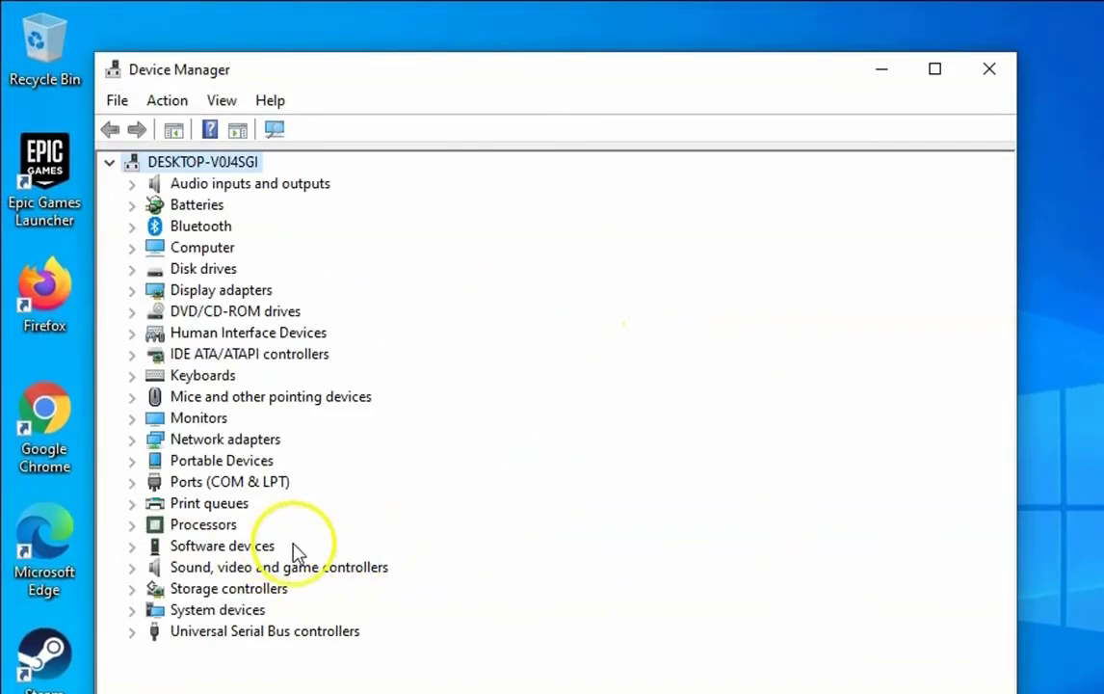
{"action": "left_click", "coordinate": [289, 568]}
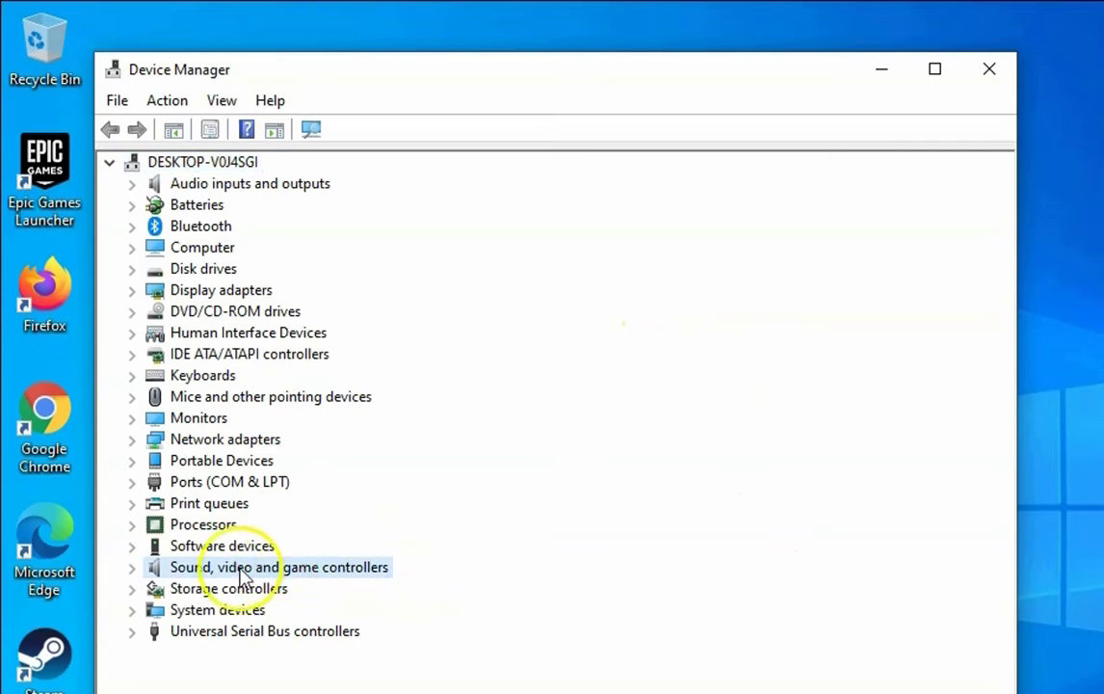
{"action": "left_click", "coordinate": [132, 569]}
{"action": "left_click", "coordinate": [358, 590]}
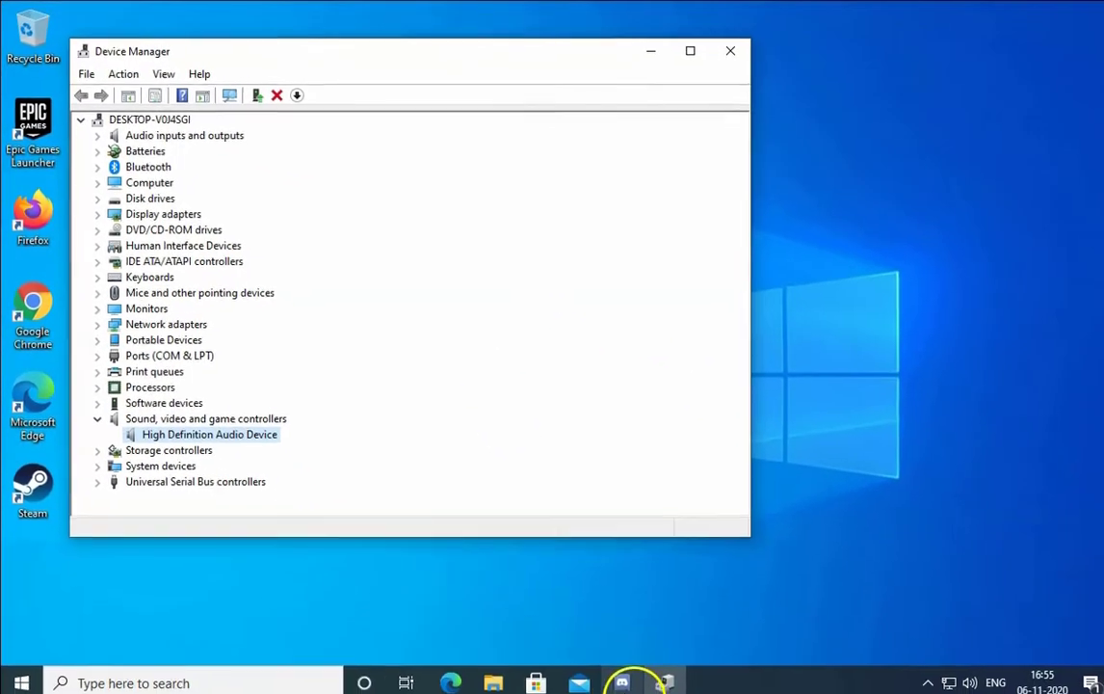
- Switch to Discord and decline switching to the newly detected audio device
{"action": "left_click", "coordinate": [622, 682]}
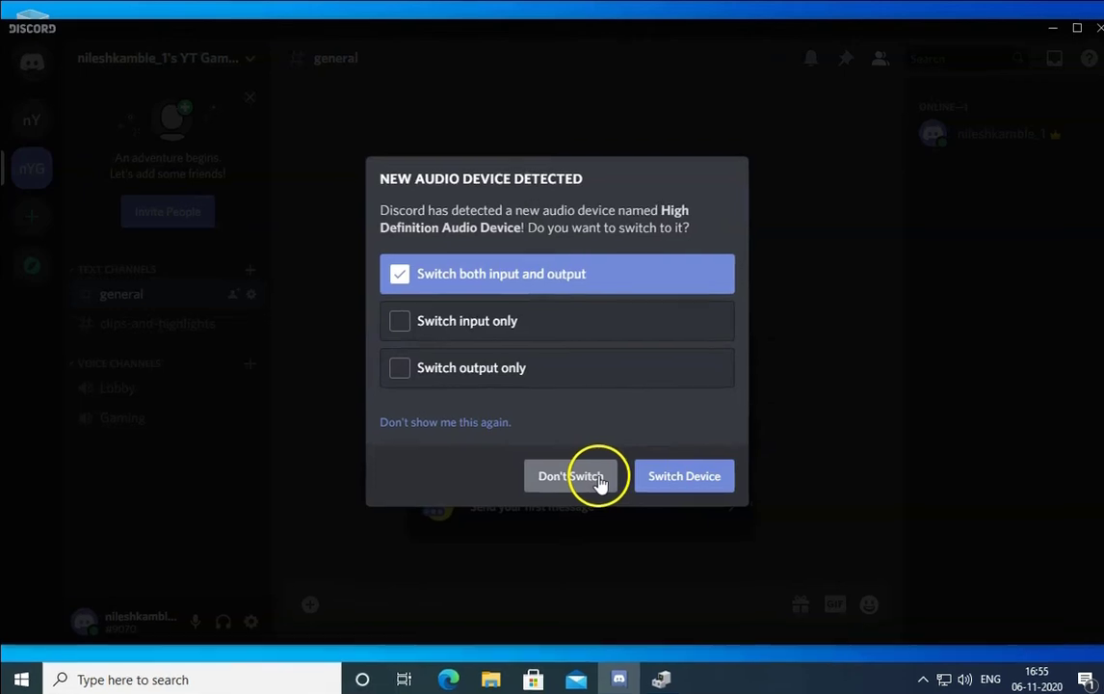
{"action": "left_click", "coordinate": [598, 482]}
- Change the server region to US Central in the YT Gamer server's settings and save the change
{"action": "left_click", "coordinate": [234, 58]}
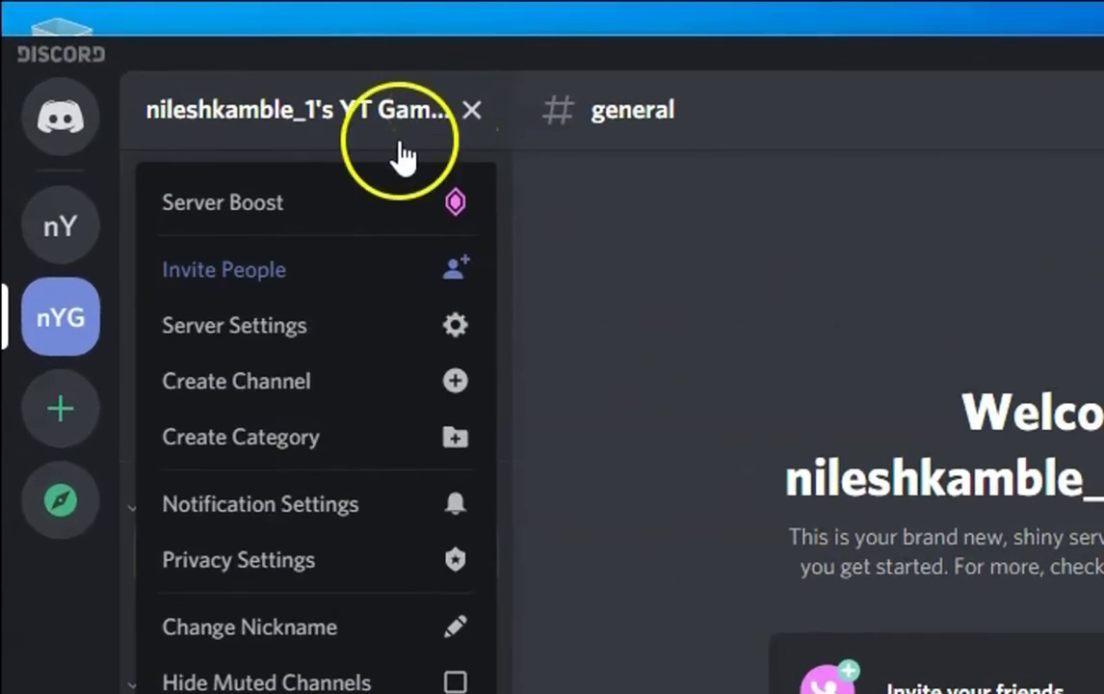
{"action": "left_click", "coordinate": [274, 329]}
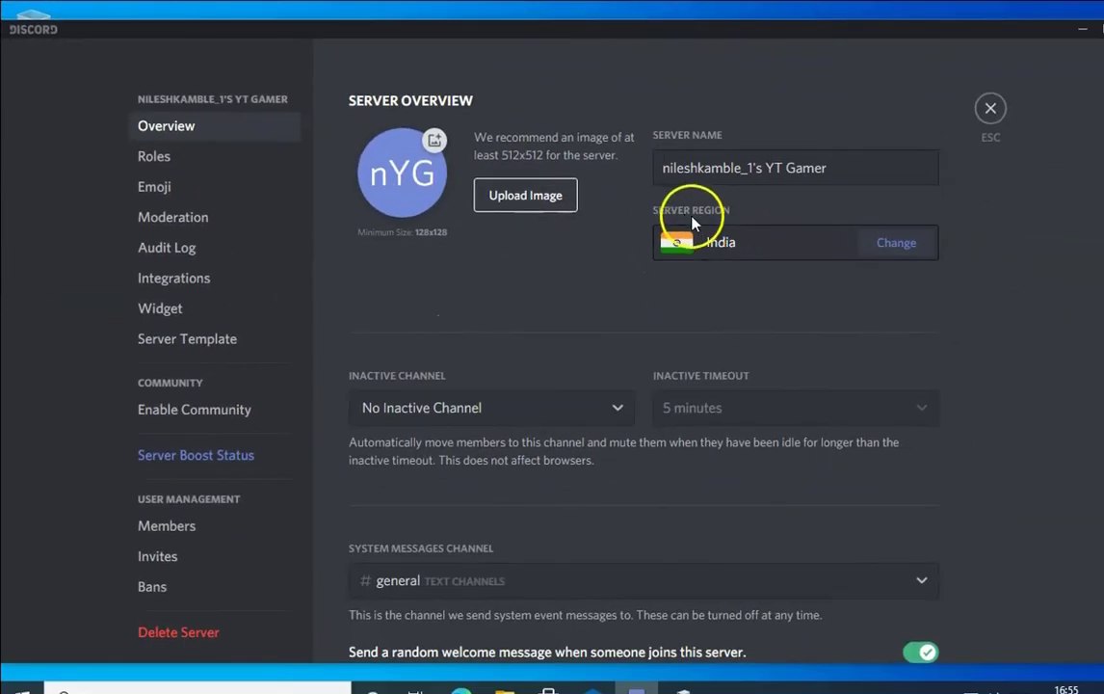
{"action": "left_click", "coordinate": [910, 247]}
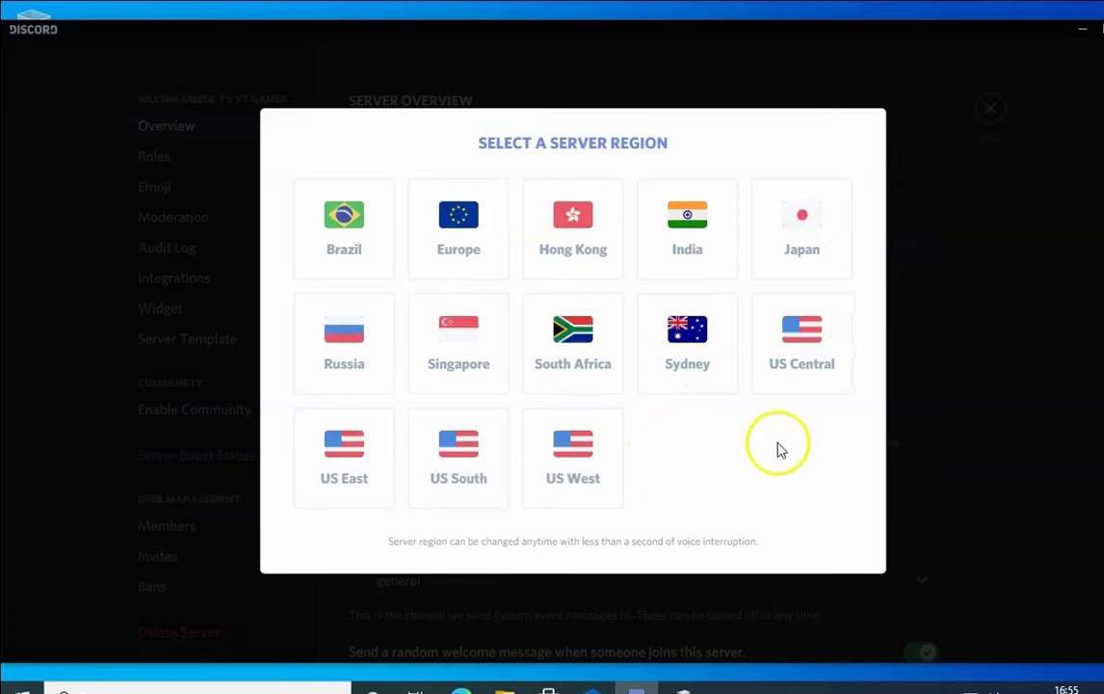
{"action": "left_click", "coordinate": [793, 384]}
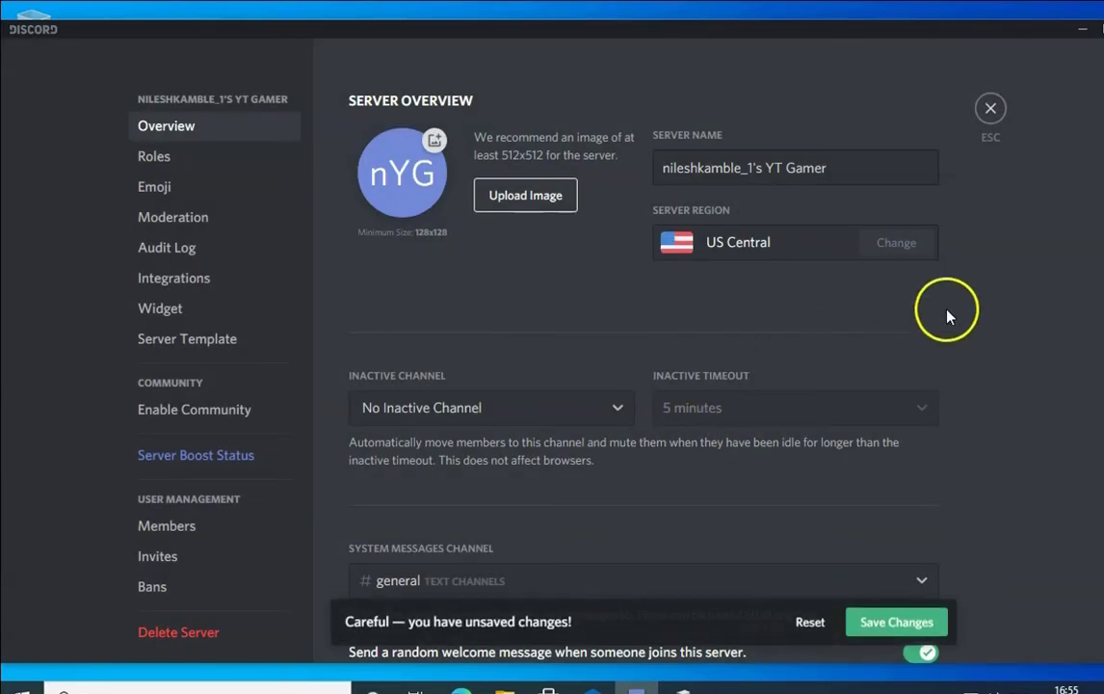
{"action": "left_click", "coordinate": [939, 627]}
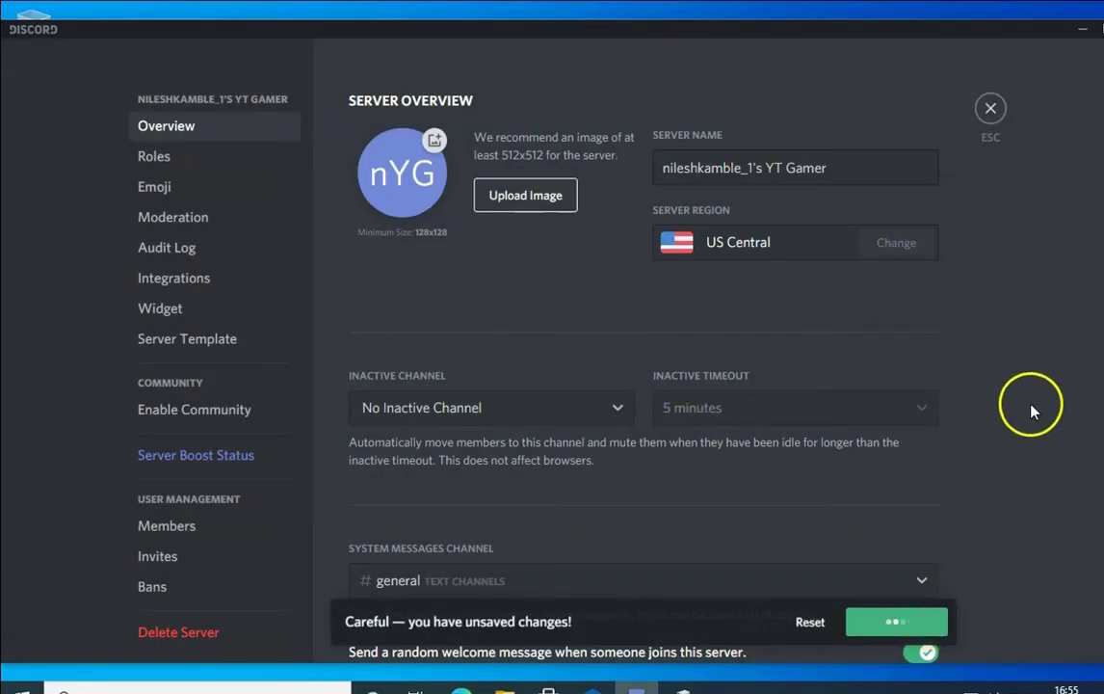
- Set the server region to India, save the change, and leave the server settings, minimizing Discord
{"action": "left_click", "coordinate": [898, 247]}
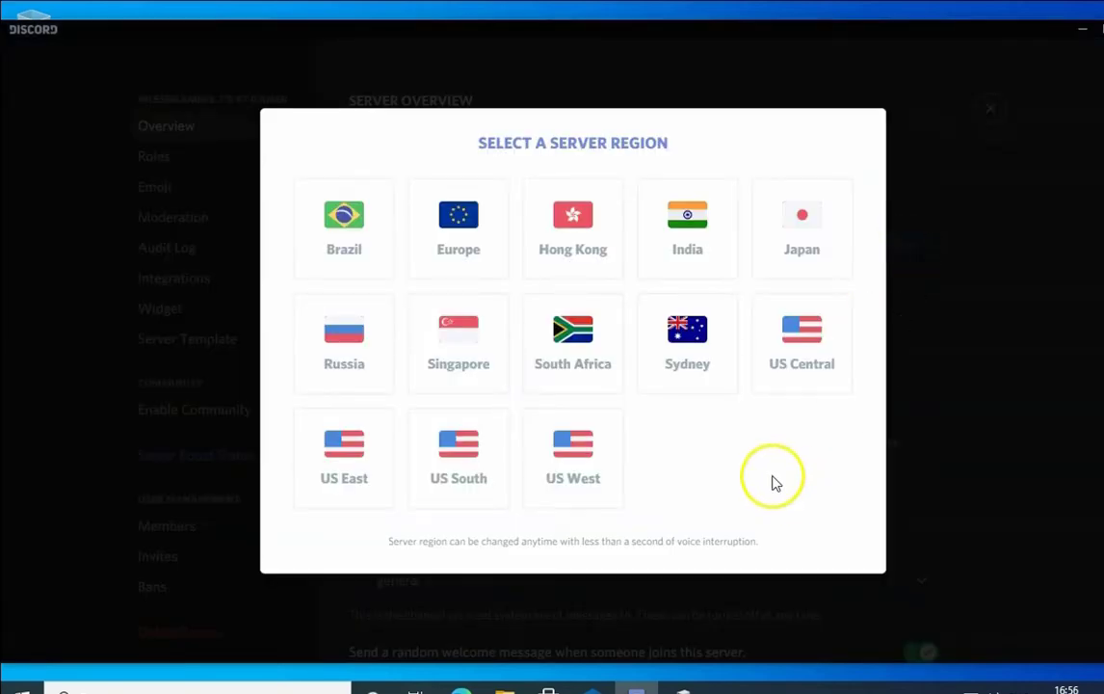
{"action": "left_click", "coordinate": [658, 255]}
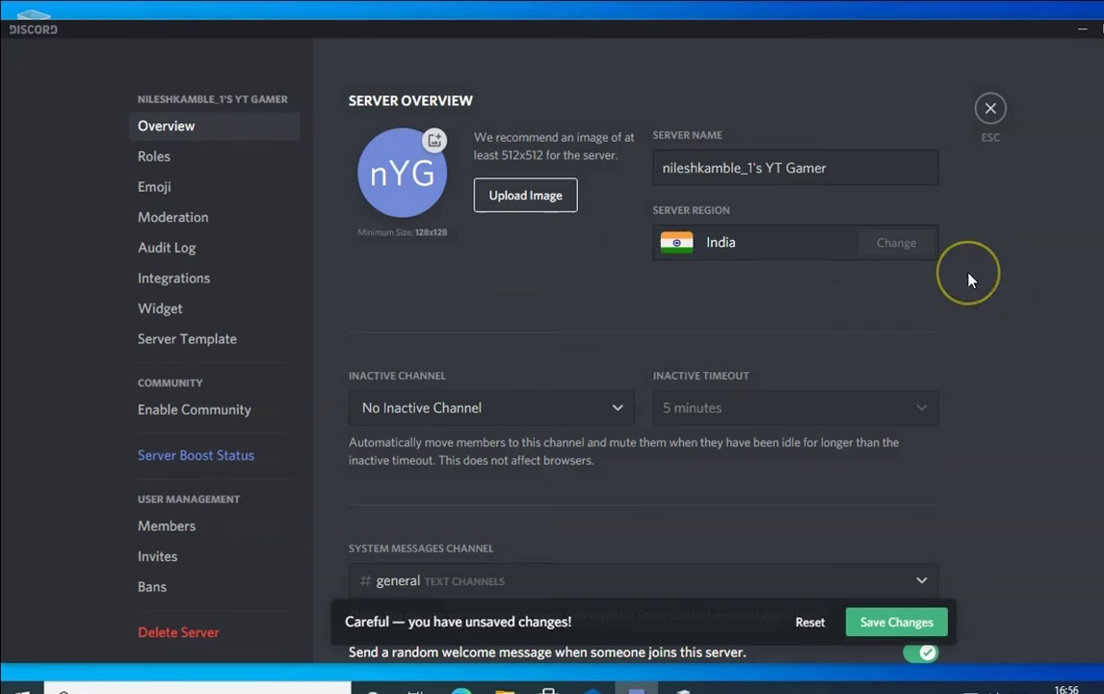
{"action": "left_click", "coordinate": [923, 625]}
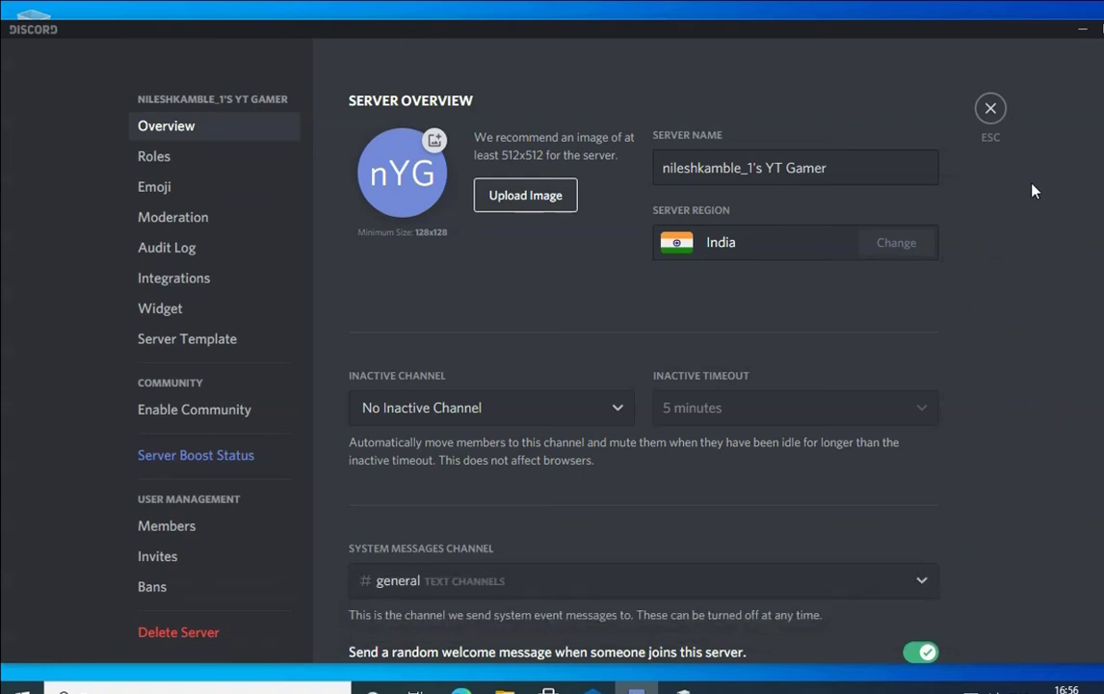
{"action": "left_click", "coordinate": [991, 110]}
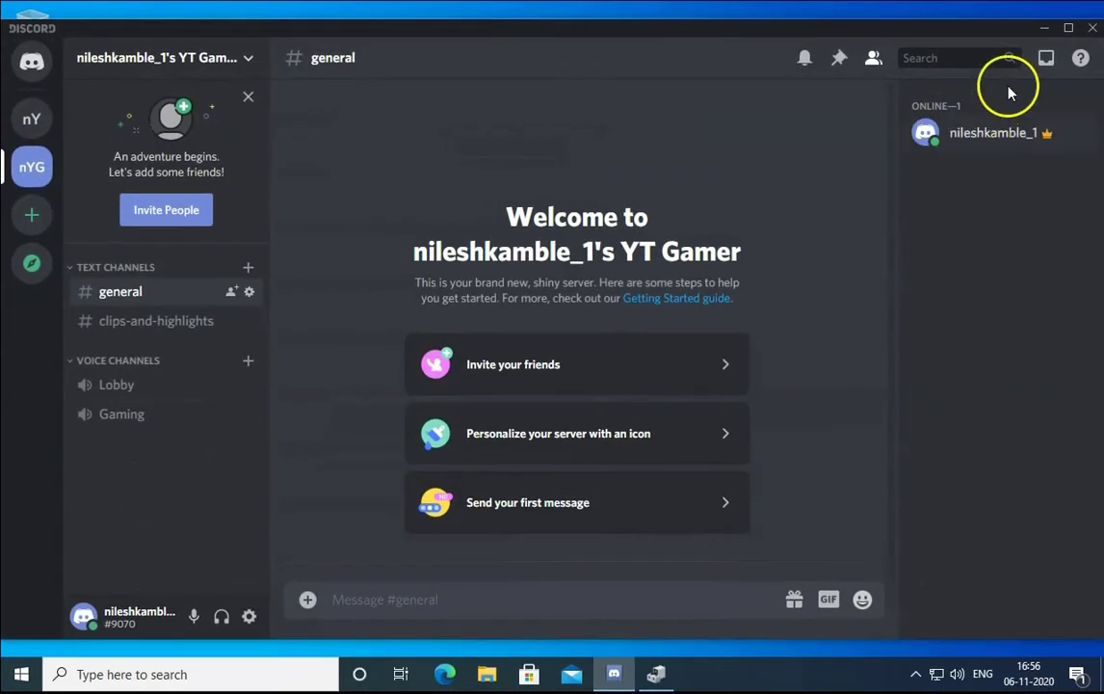
{"action": "left_click", "coordinate": [1044, 29]}
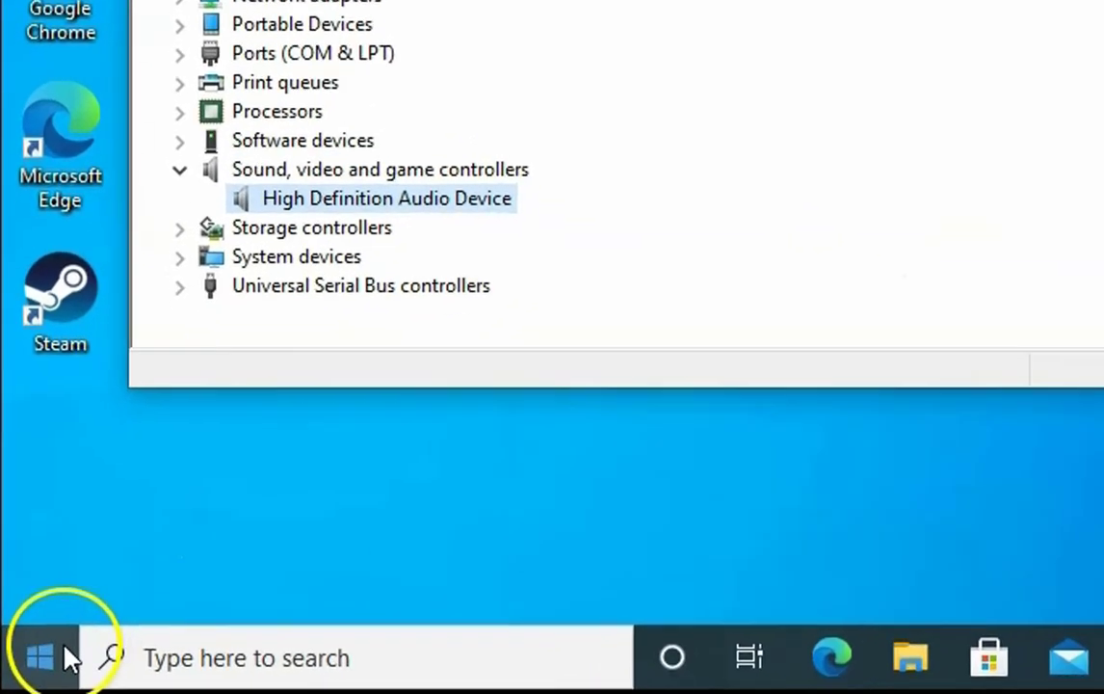
- Open the Apps & features page in Windows Settings
{"action": "right_click", "coordinate": [53, 663]}
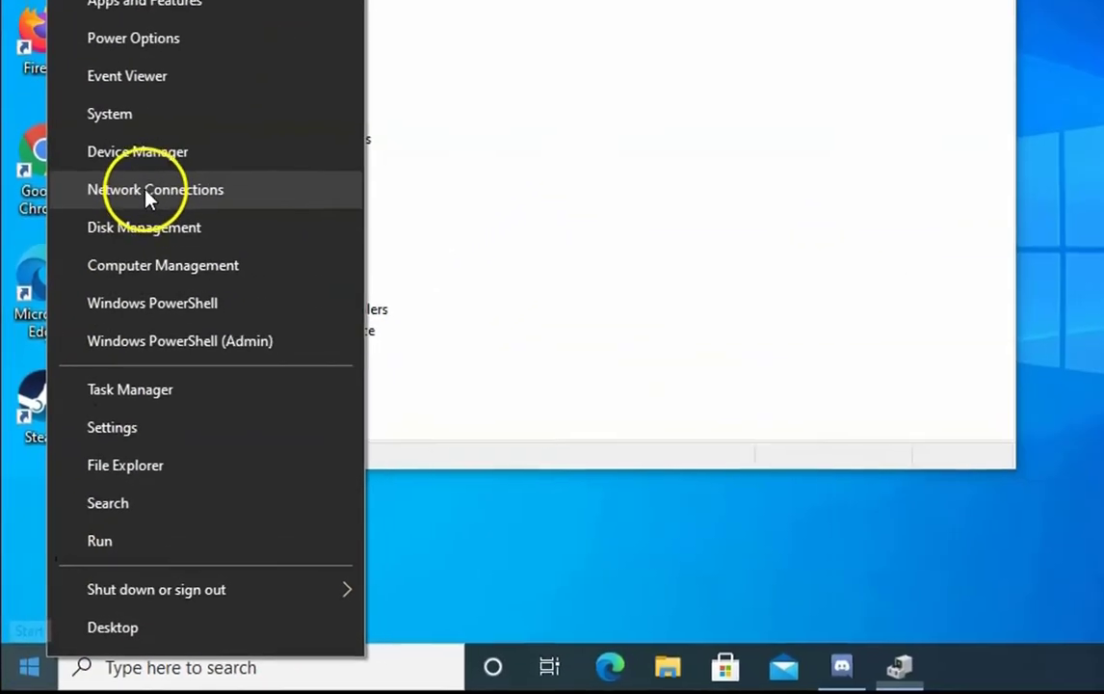
{"action": "left_click", "coordinate": [159, 432]}
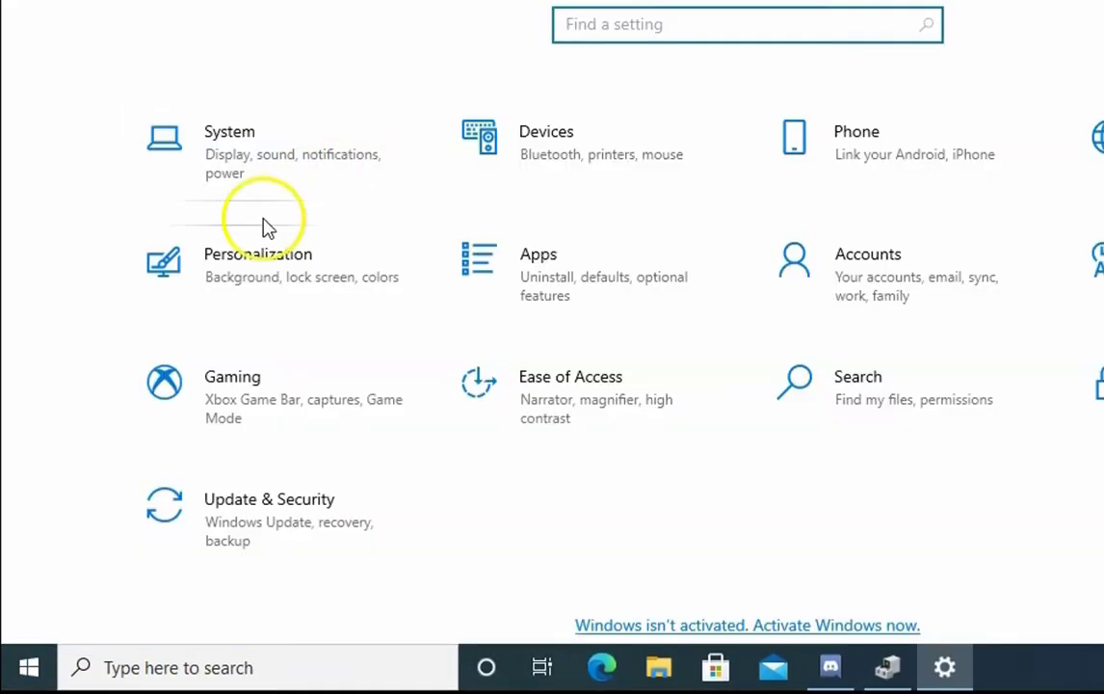
{"action": "left_click", "coordinate": [607, 277]}
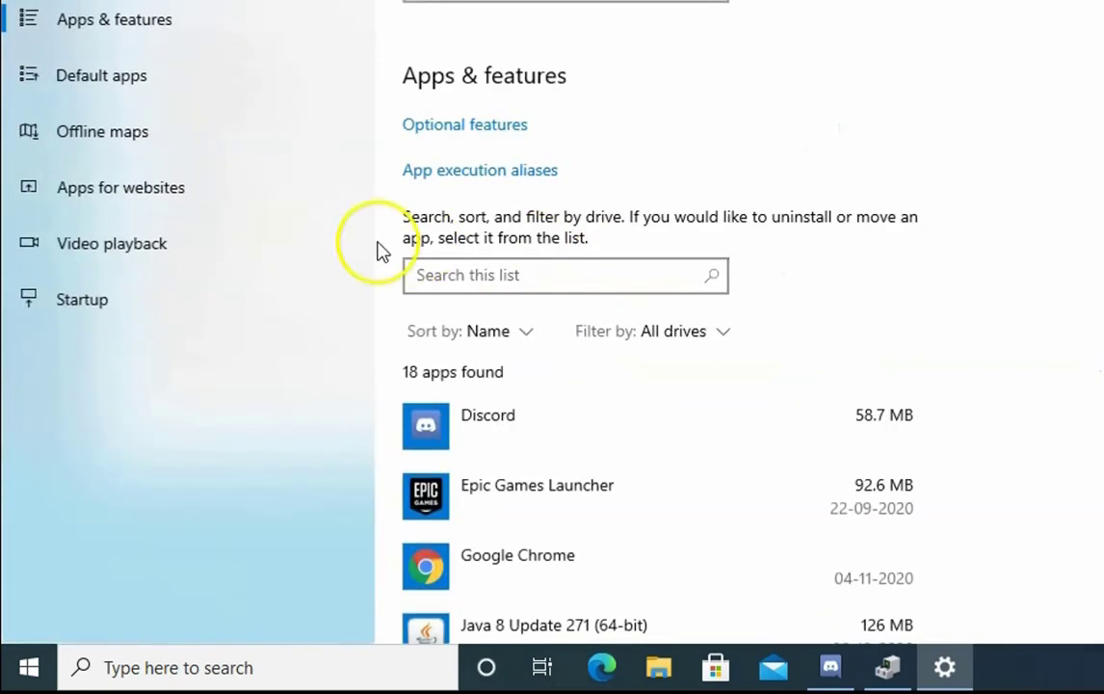
- Filter the installed apps list by "disc" and expand the Discord entry
{"action": "left_click", "coordinate": [536, 276]}
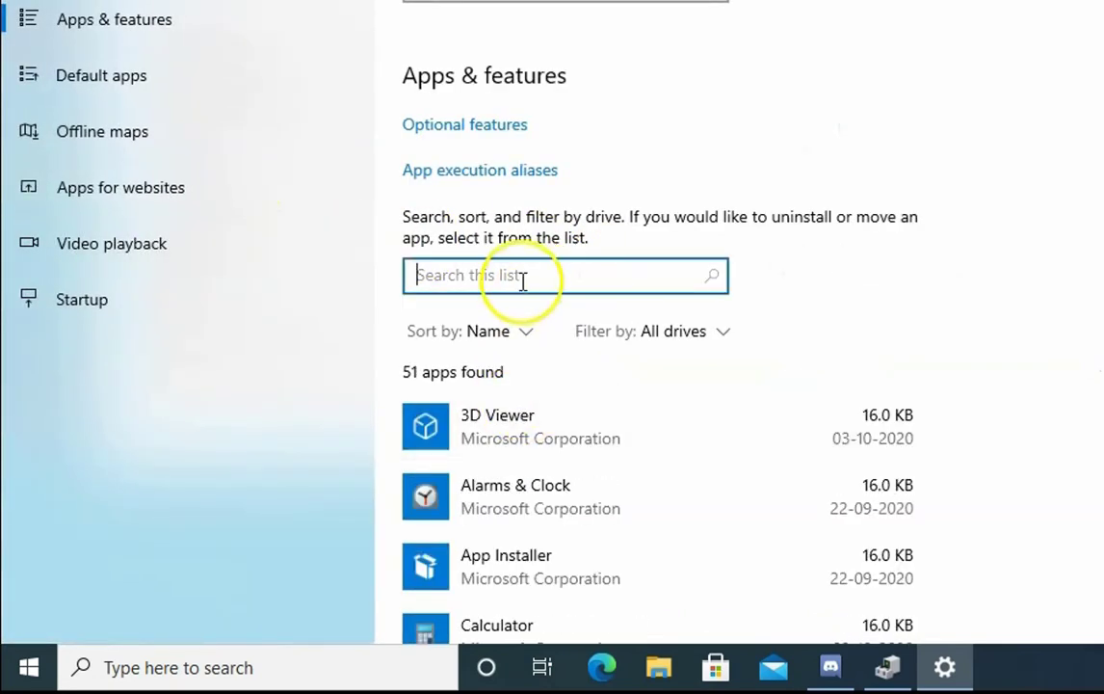
{"action": "type", "text": "disc"}
{"action": "left_click", "coordinate": [813, 444]}
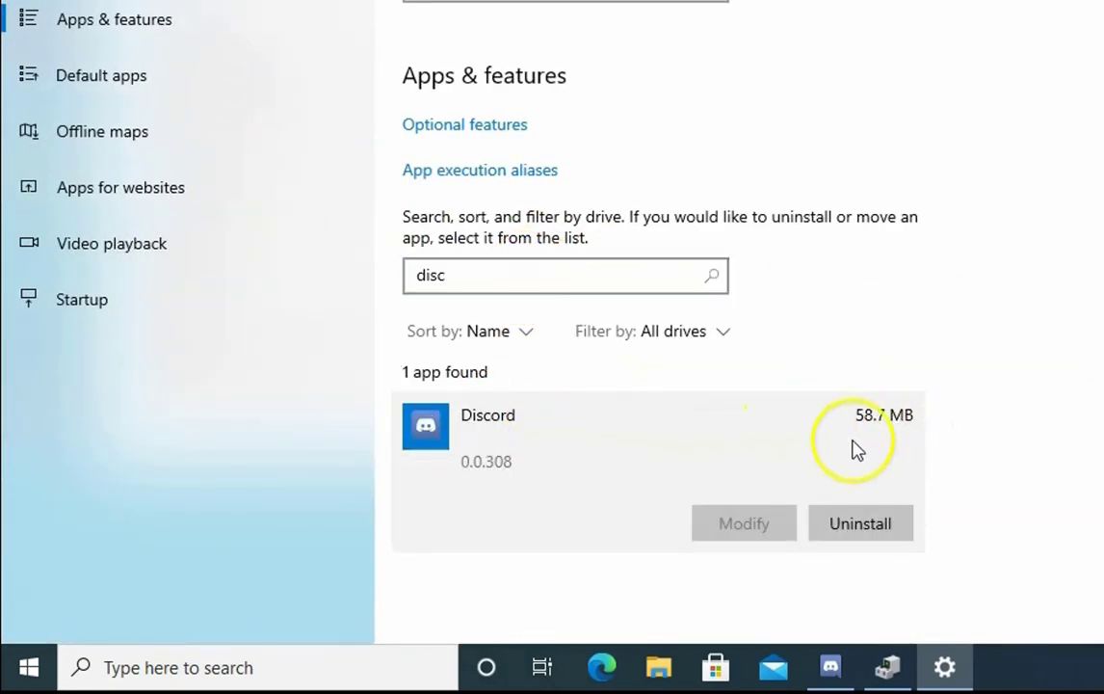